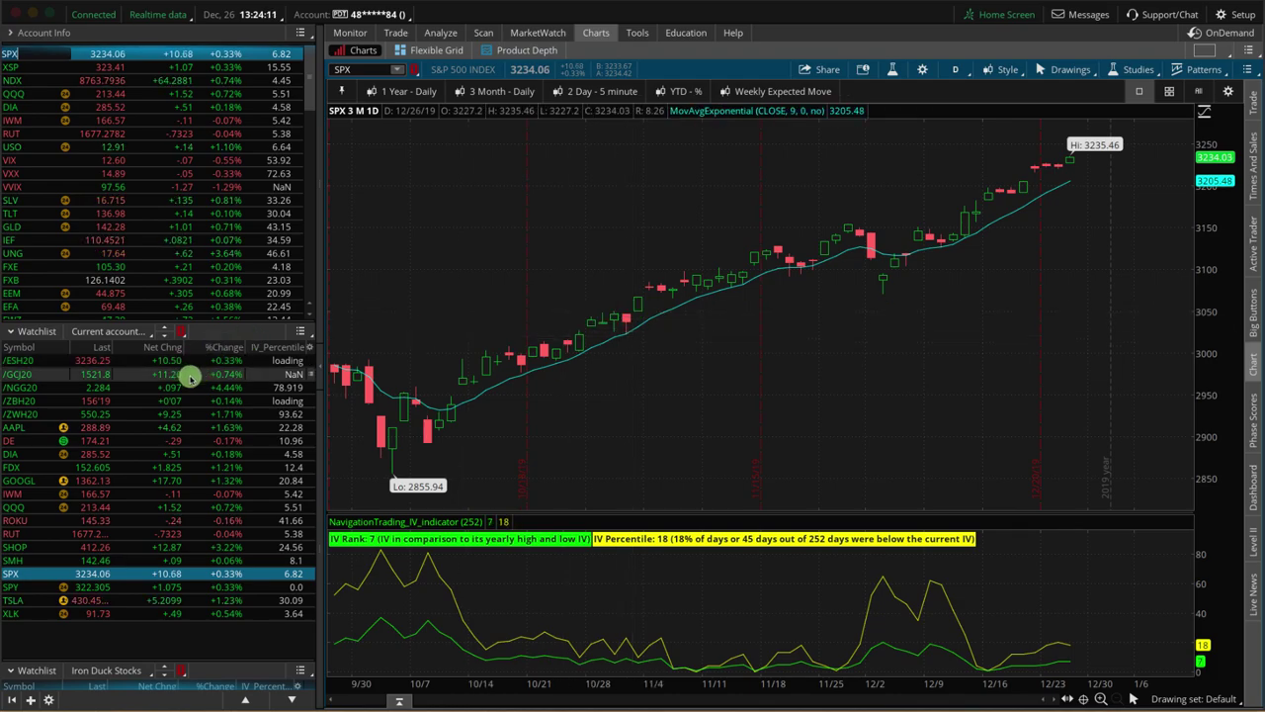
Load the ROKU daily price chart in place of SPX
{"action": "mouse_move", "coordinate": [169, 369]}
{"action": "left_mouse_down"}
{"action": "mouse_move", "coordinate": [180, 342]}
{"action": "mouse_move", "coordinate": [198, 363]}
{"action": "left_mouse_up"}
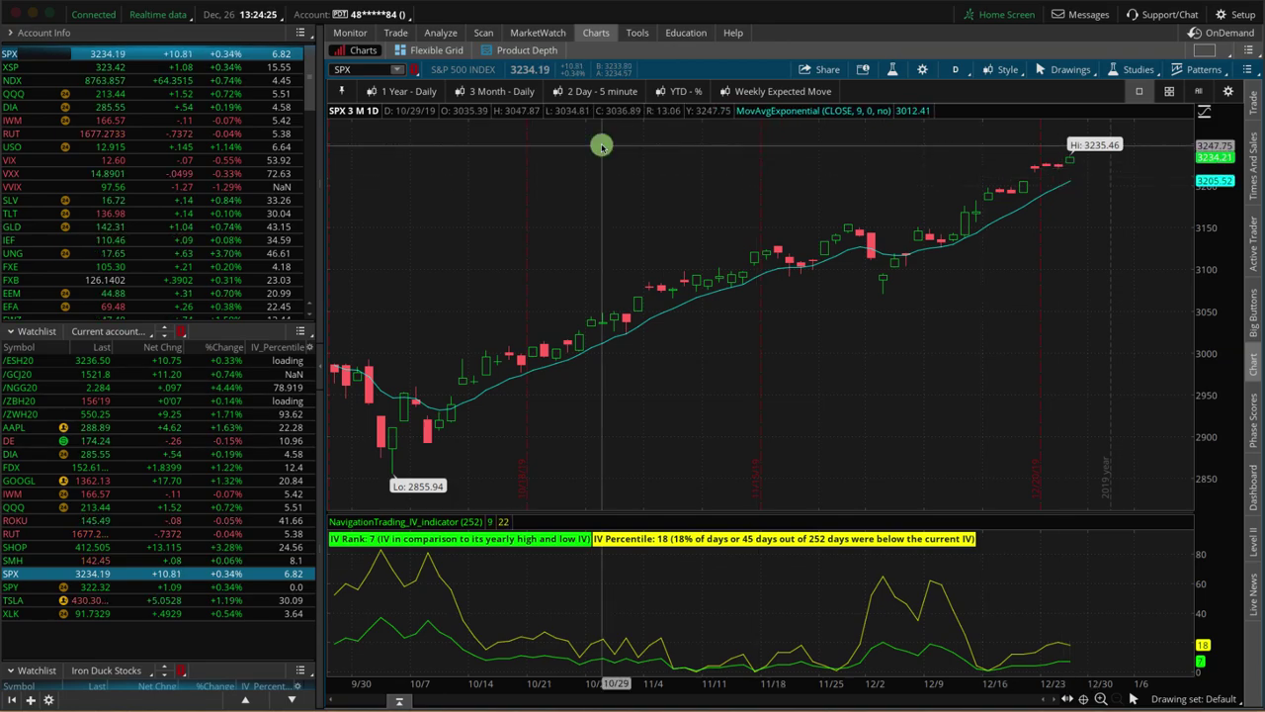
{"action": "left_click", "coordinate": [376, 73]}
{"action": "type", "text": "R"}
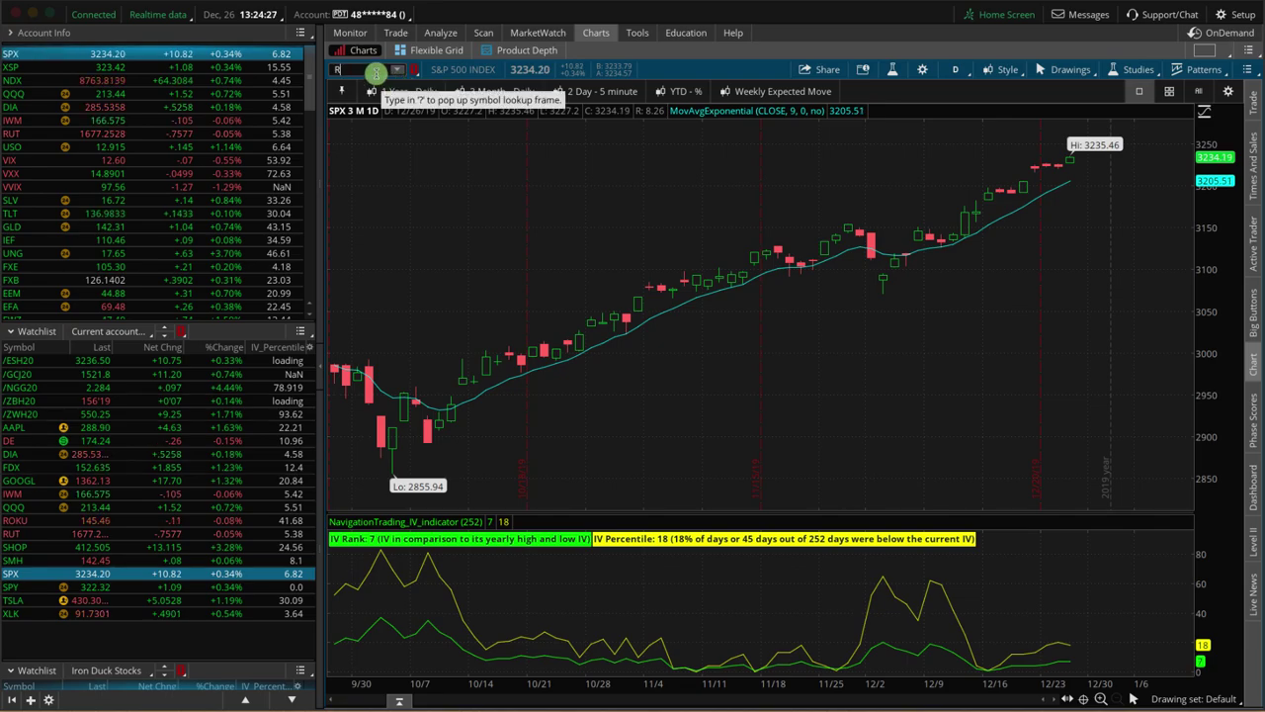
{"action": "type", "text": "OKU"}
{"action": "key", "text": "Return"}
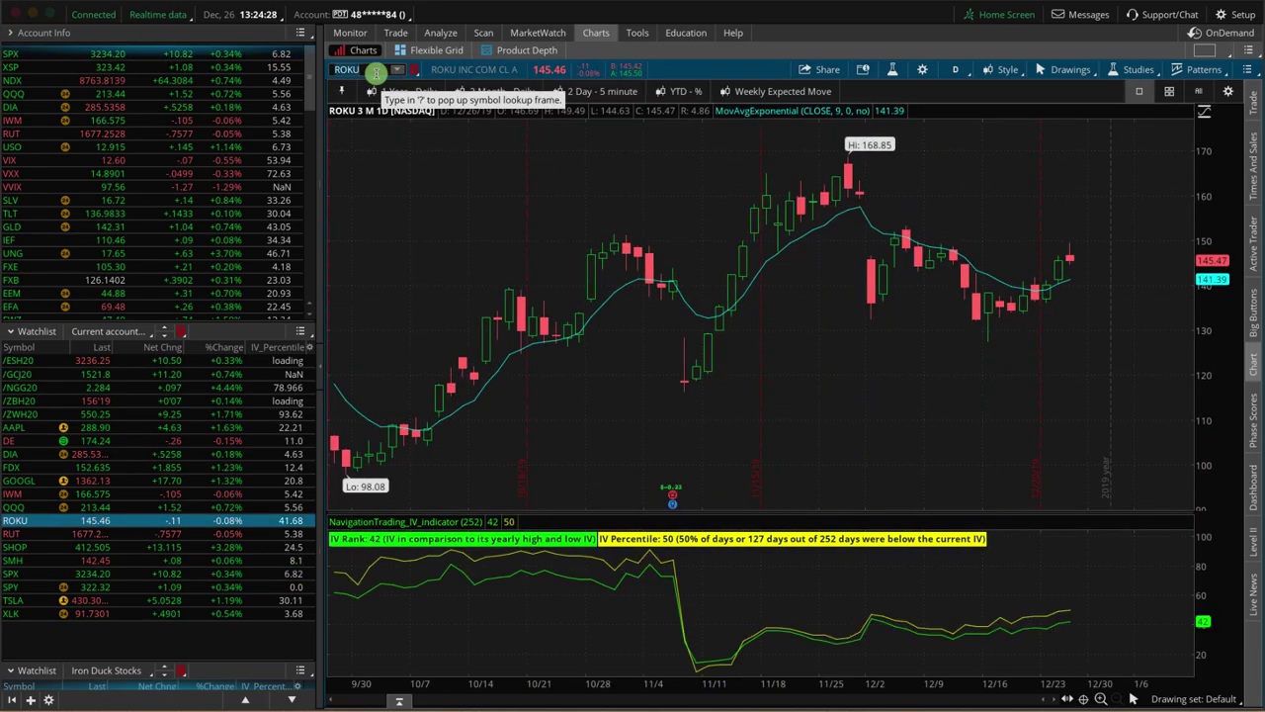
Show ROKU's option chain and examine the implied volatility of the 10 JAN 20 weekly expiration
{"action": "left_click", "coordinate": [400, 34]}
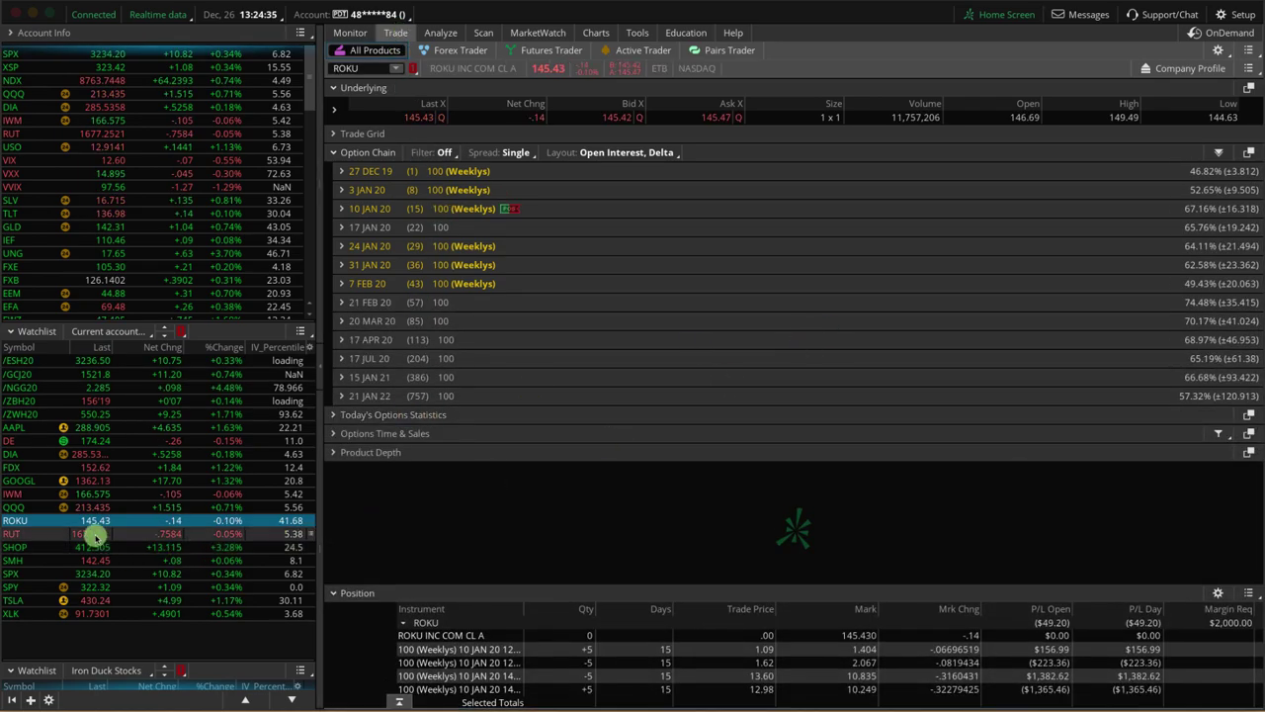
{"action": "mouse_move", "coordinate": [99, 531]}
{"action": "left_mouse_down"}
{"action": "mouse_move", "coordinate": [113, 517]}
{"action": "mouse_move", "coordinate": [77, 524]}
{"action": "mouse_move", "coordinate": [119, 516]}
{"action": "left_mouse_up"}
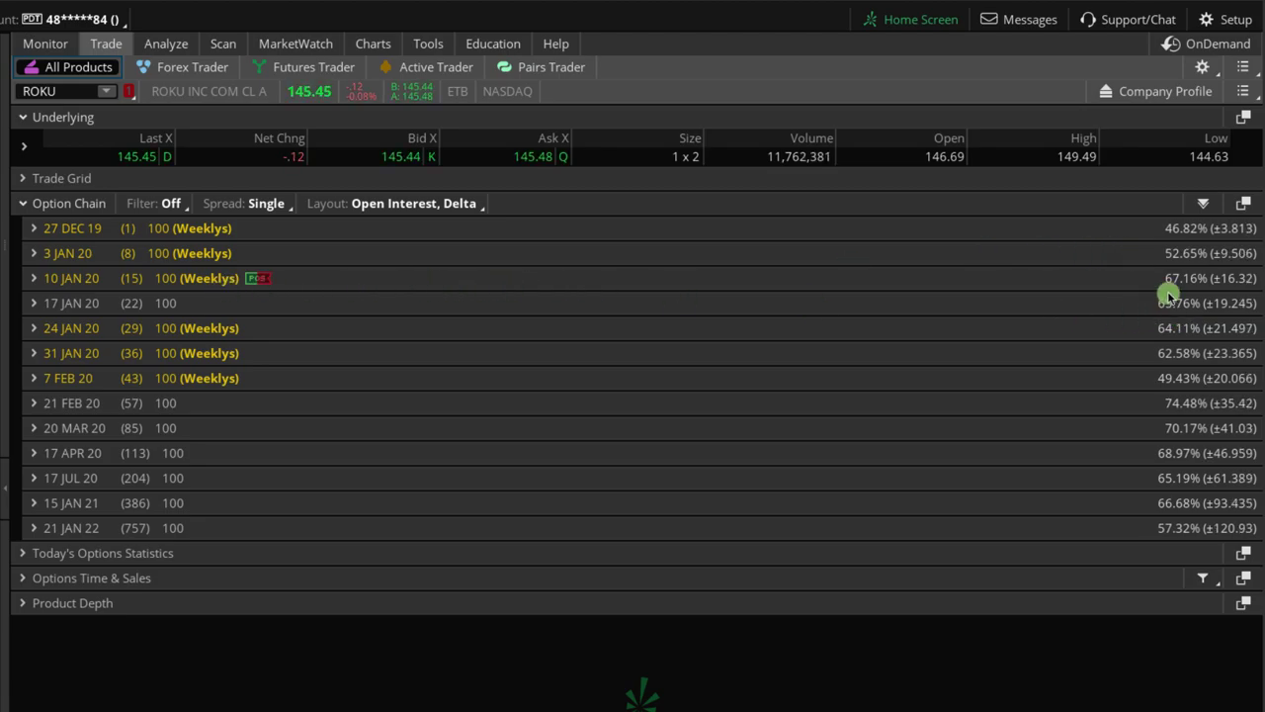
{"action": "mouse_move", "coordinate": [1164, 287]}
{"action": "left_mouse_down"}
{"action": "mouse_move", "coordinate": [1181, 273]}
{"action": "mouse_move", "coordinate": [1147, 272]}
{"action": "mouse_move", "coordinate": [1178, 285]}
{"action": "left_mouse_up"}
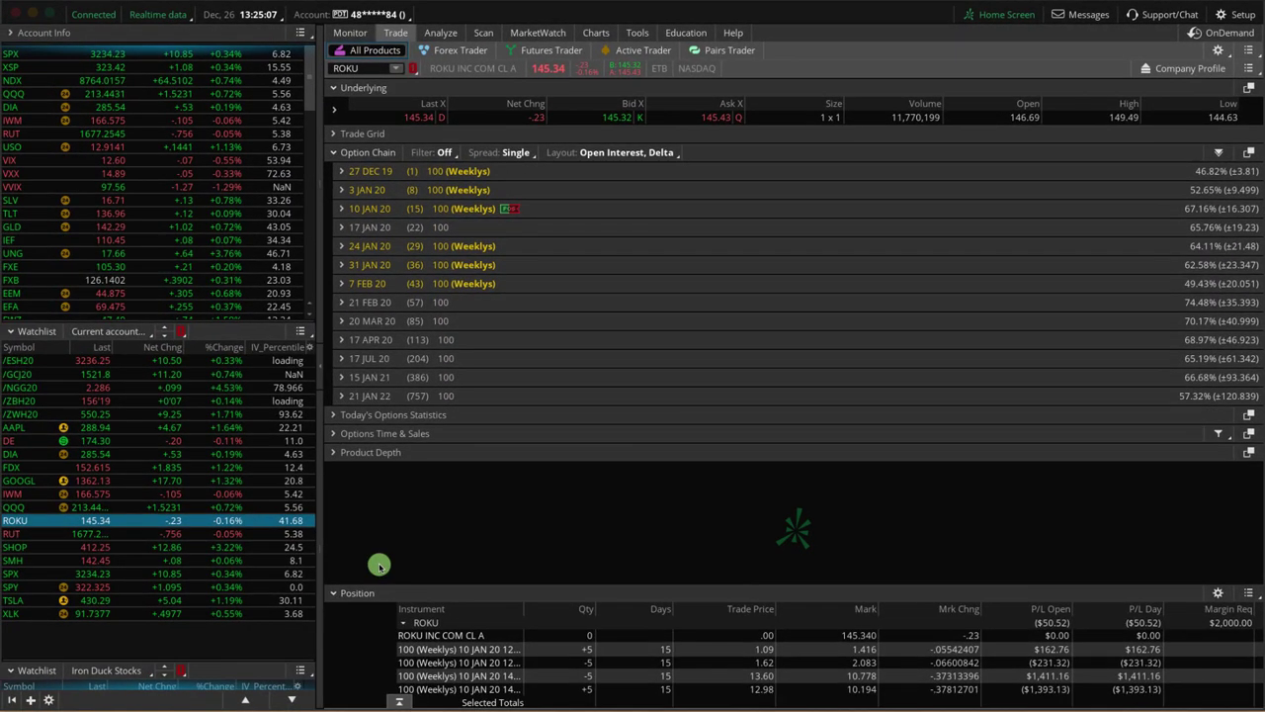
Bring up the TSLA option chain to check its 10 JAN 20 implied volatility, and load NFLX for comparison
{"action": "left_click", "coordinate": [96, 600]}
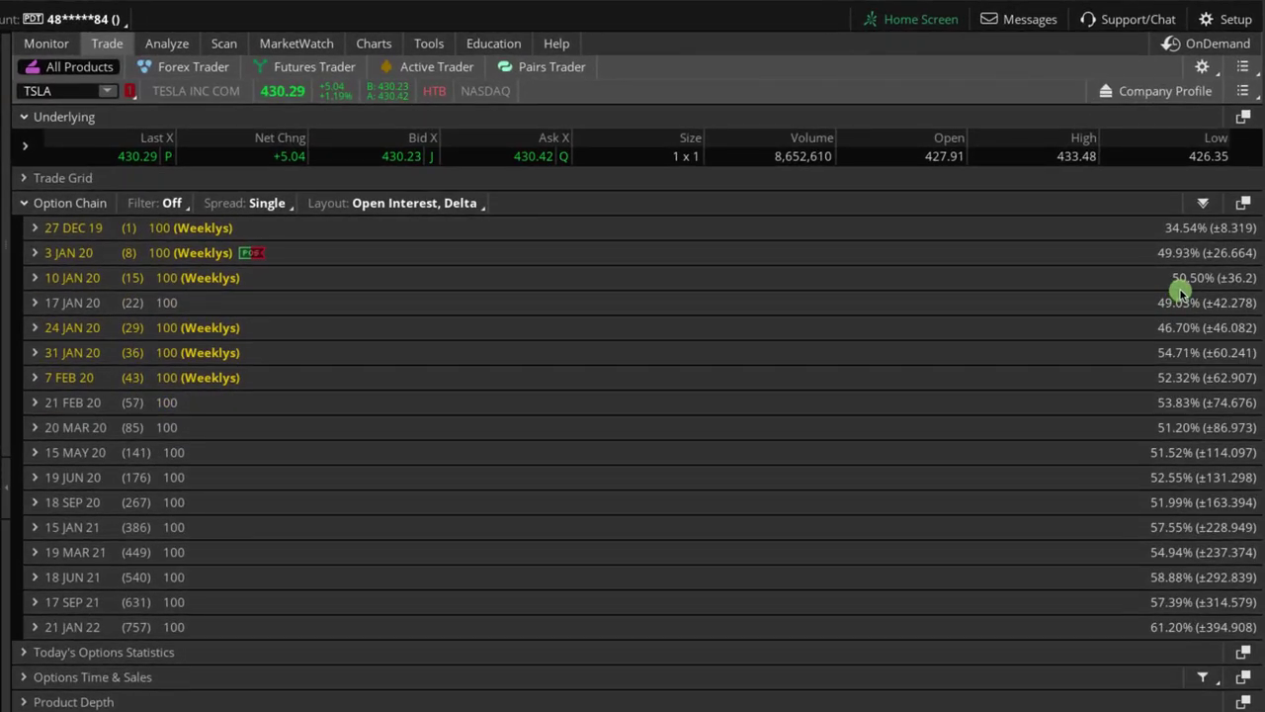
{"action": "mouse_move", "coordinate": [1174, 291]}
{"action": "left_mouse_down"}
{"action": "mouse_move", "coordinate": [1221, 291]}
{"action": "mouse_move", "coordinate": [1152, 268]}
{"action": "mouse_move", "coordinate": [1158, 288]}
{"action": "left_mouse_up"}
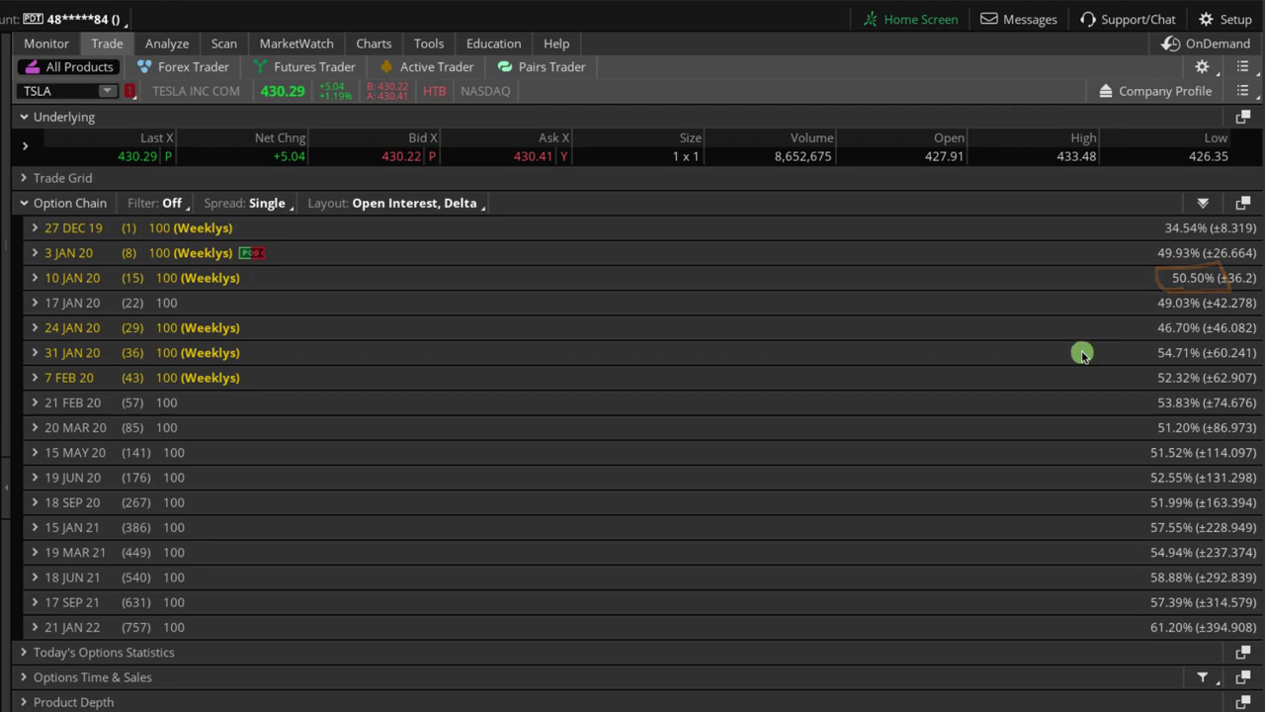
{"action": "left_click", "coordinate": [84, 92]}
{"action": "type", "text": "N"}
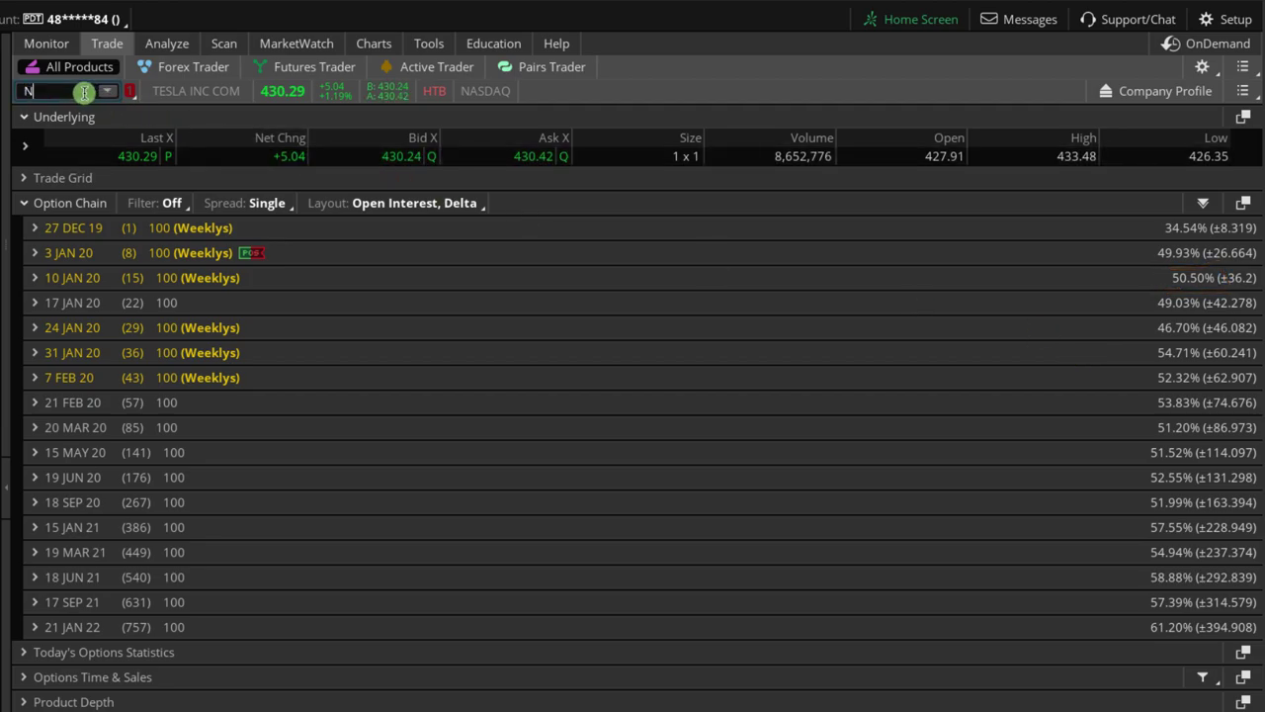
{"action": "type", "text": "FLX"}
{"action": "key", "text": "Return"}
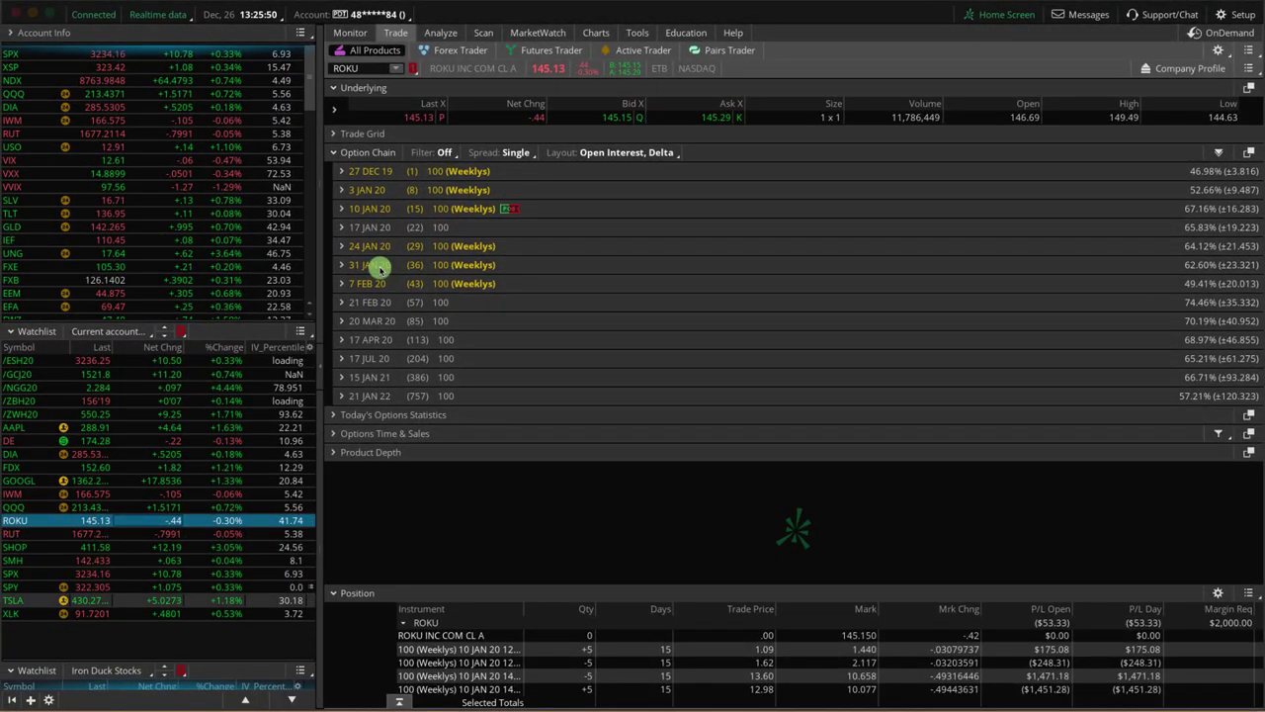
Show the TSLA position's risk profile, enlarge the graph and examine the profit zone around the short strikes
{"action": "left_click", "coordinate": [441, 33]}
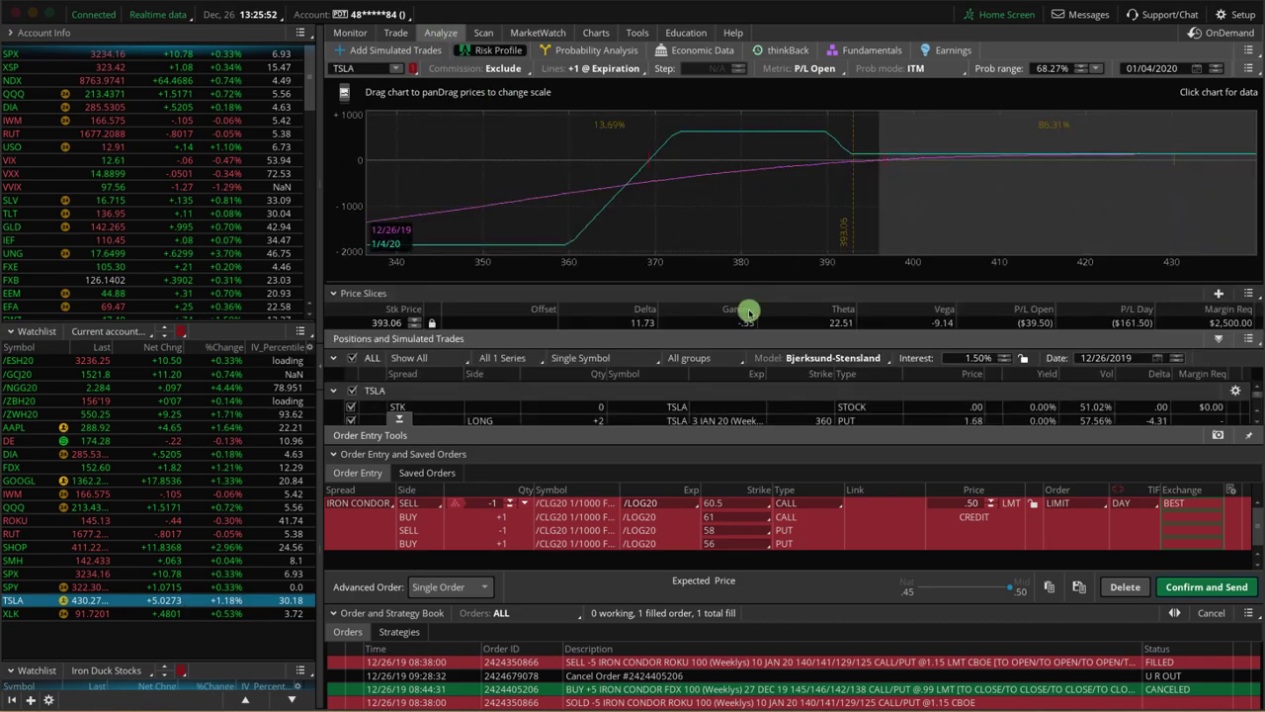
{"action": "left_click", "coordinate": [400, 420]}
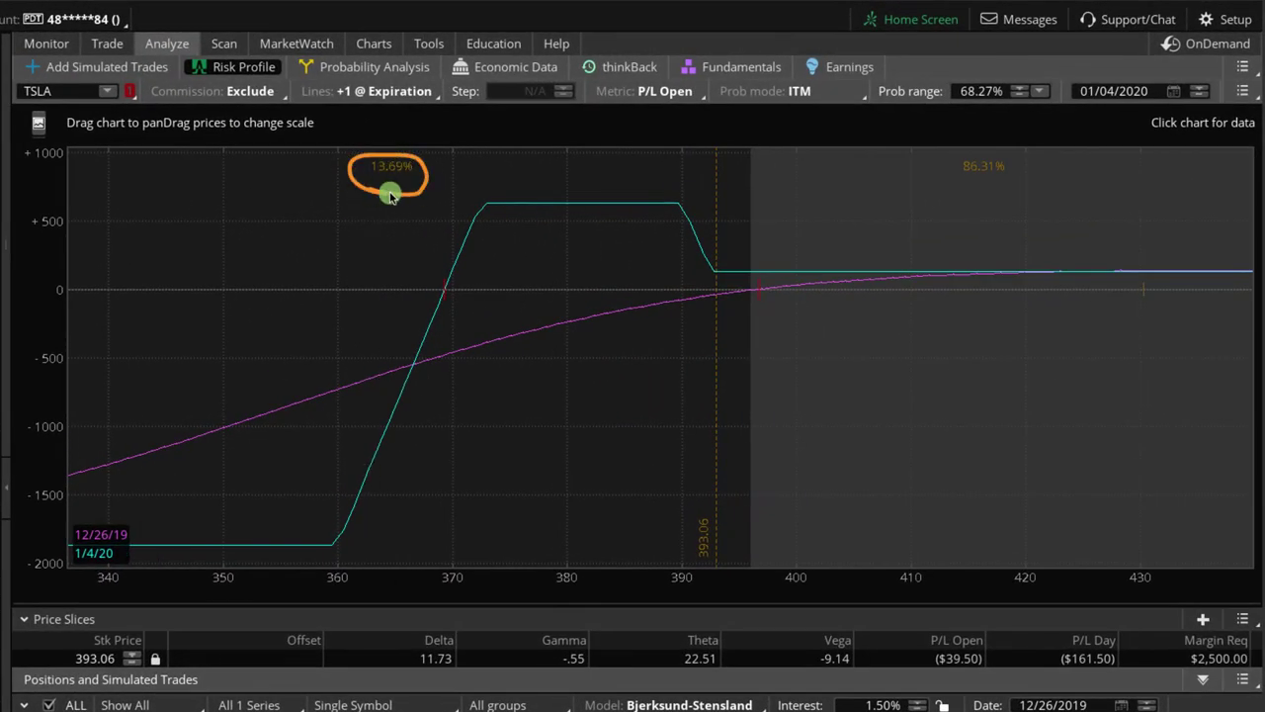
{"action": "left_click_drag", "start_coordinate": [841, 303], "coordinate": [701, 347]}
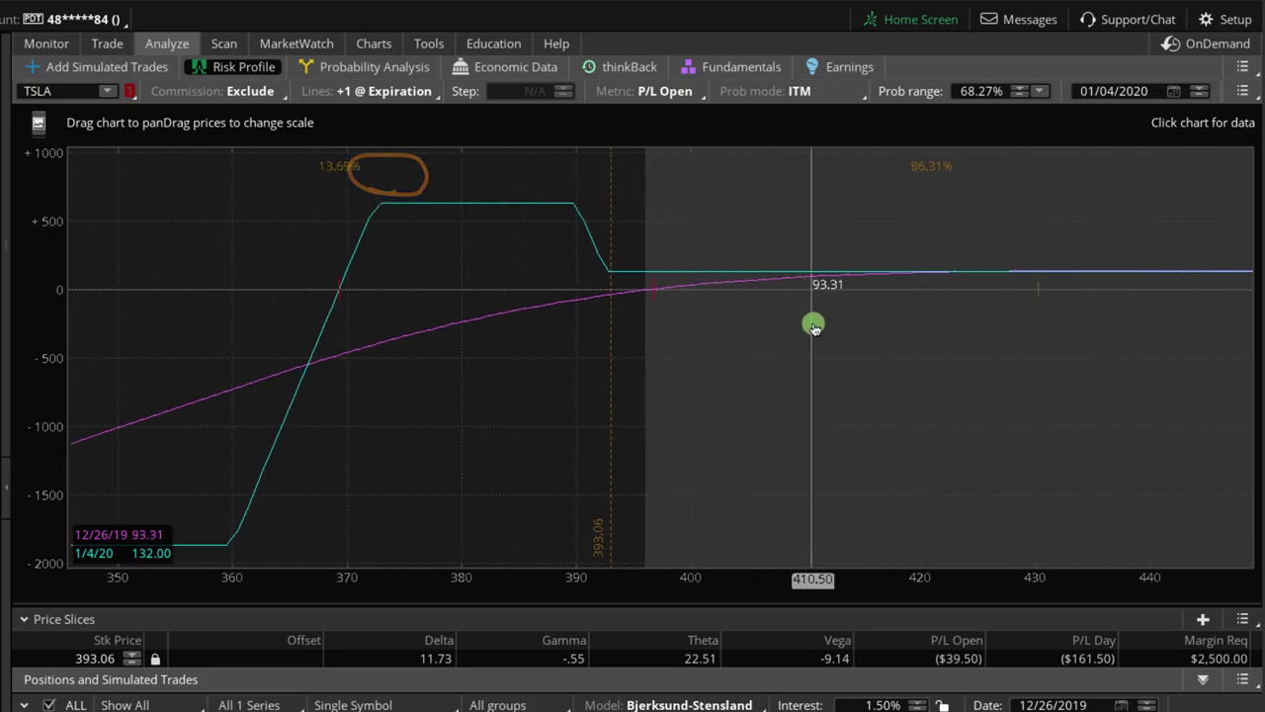
{"action": "mouse_move", "coordinate": [830, 322]}
{"action": "left_mouse_down"}
{"action": "mouse_move", "coordinate": [494, 268]}
{"action": "mouse_move", "coordinate": [533, 263]}
{"action": "left_mouse_up"}
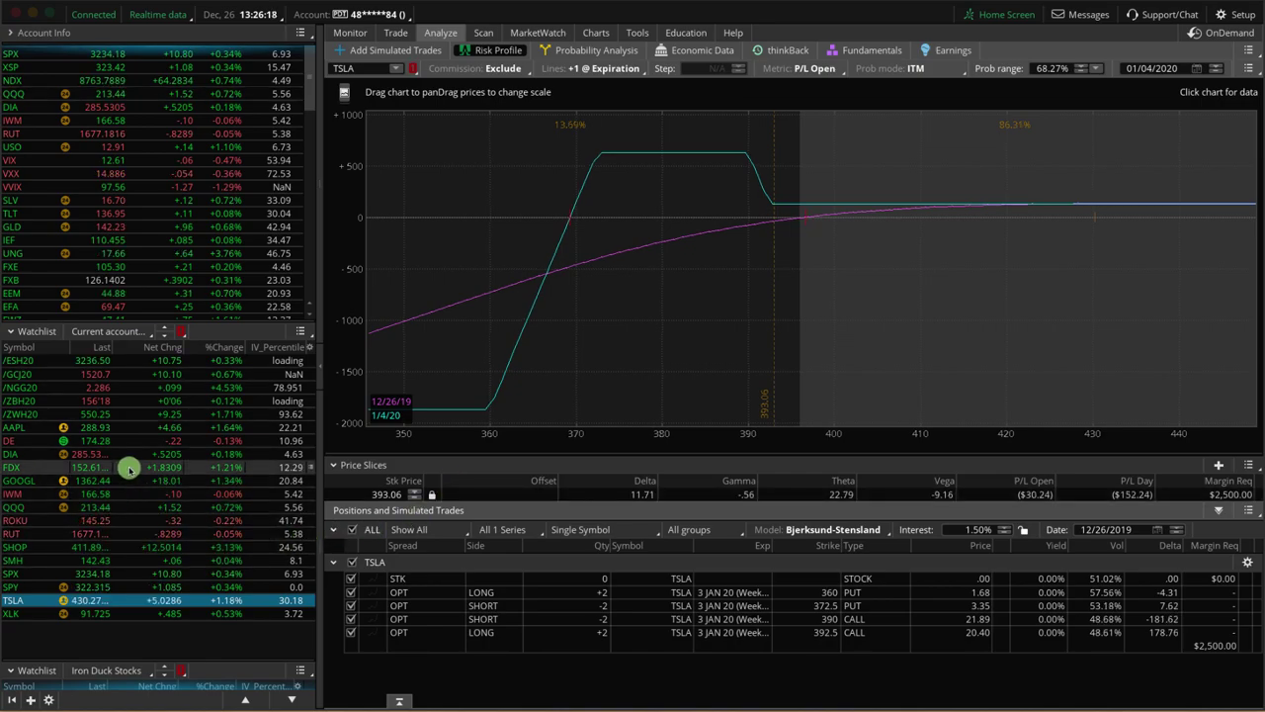
Review the FDX position's risk profile and display its daily price chart
{"action": "left_click", "coordinate": [128, 468]}
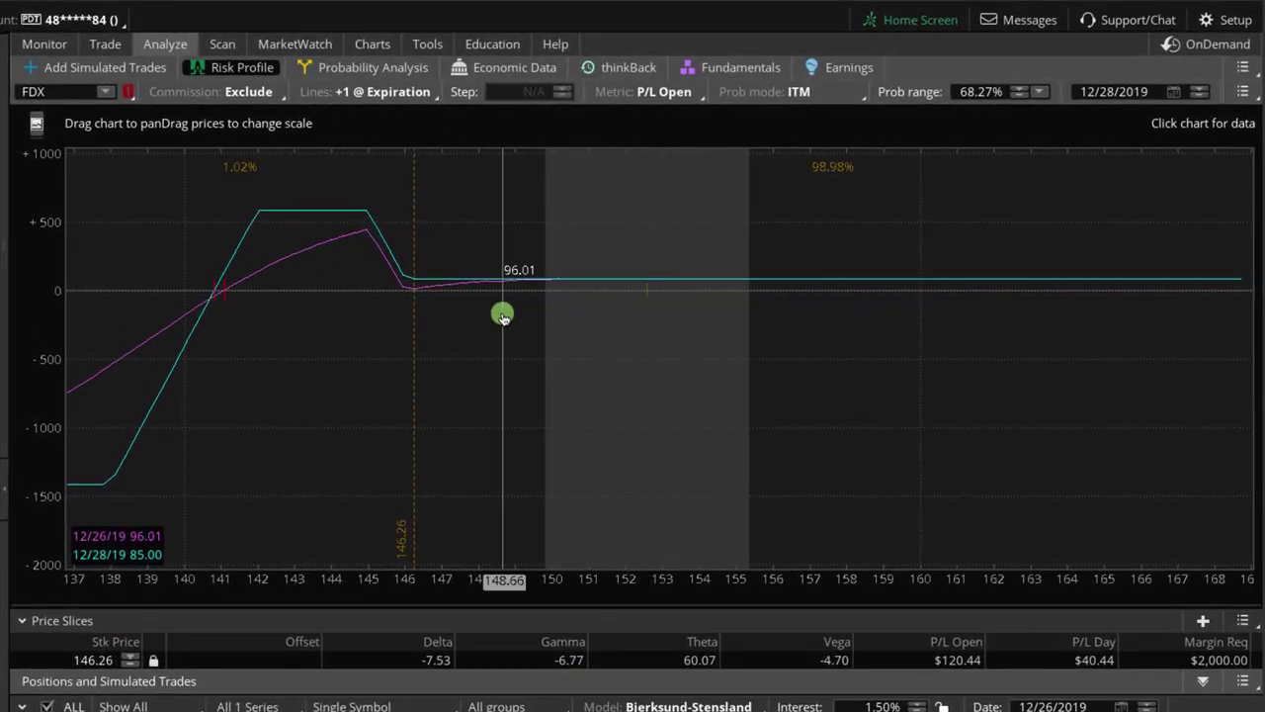
{"action": "left_click_drag", "start_coordinate": [654, 244], "coordinate": [800, 243]}
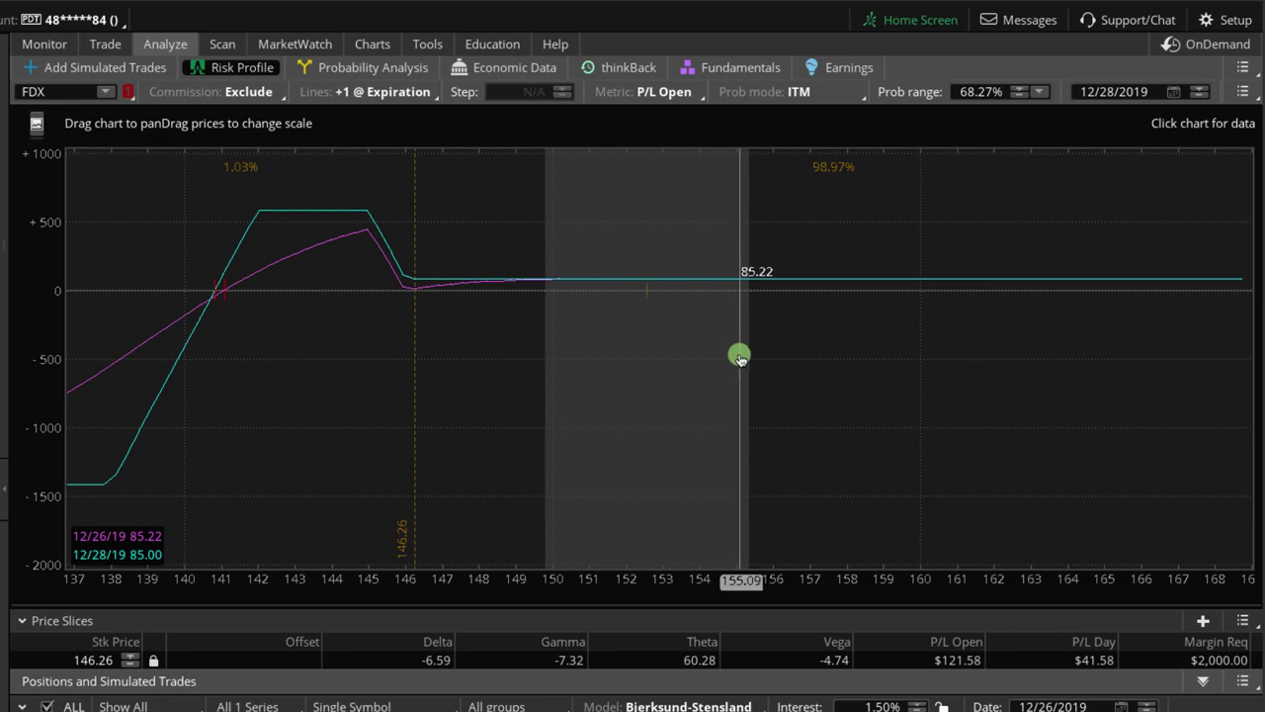
{"action": "left_click", "coordinate": [373, 44]}
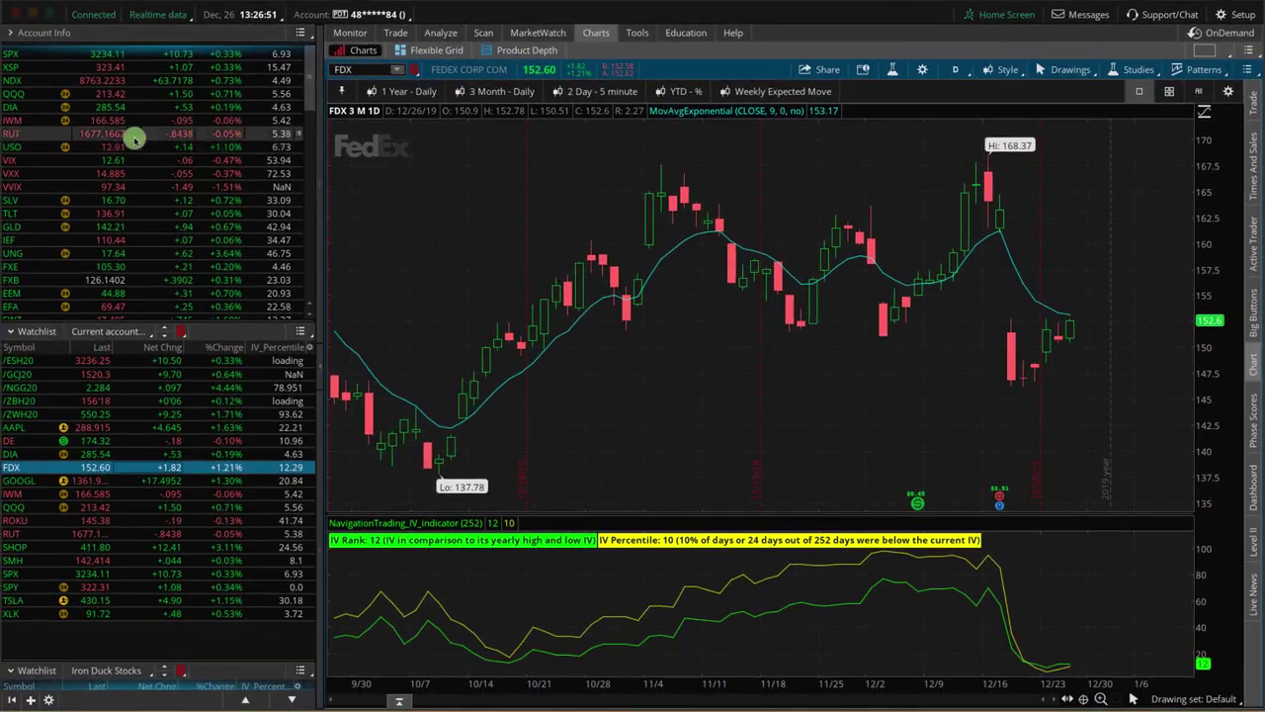
Chart USO, and switch the chart to the crude oil future /CL[G20] from the watchlist
{"action": "left_click", "coordinate": [134, 145]}
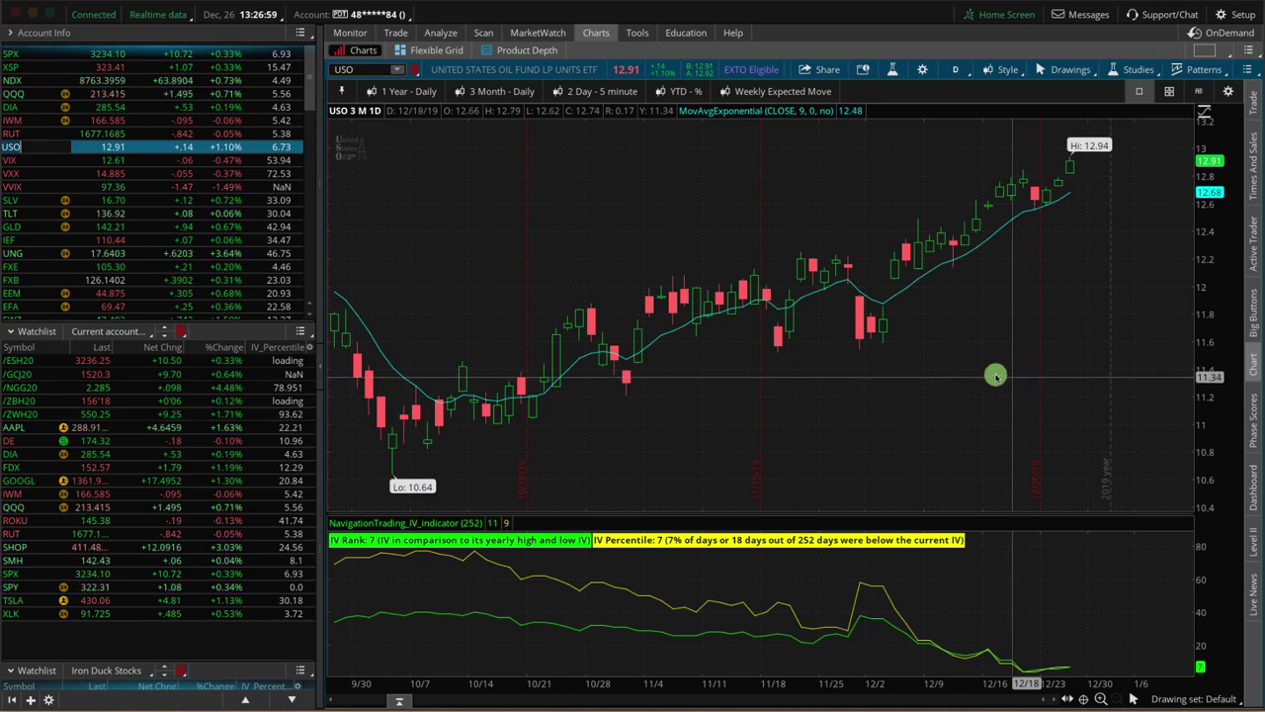
{"action": "scroll", "coordinate": [315, 133], "scroll_direction": "down", "scroll_amount": 3}
{"action": "scroll", "coordinate": [316, 177], "scroll_direction": "down", "scroll_amount": 5}
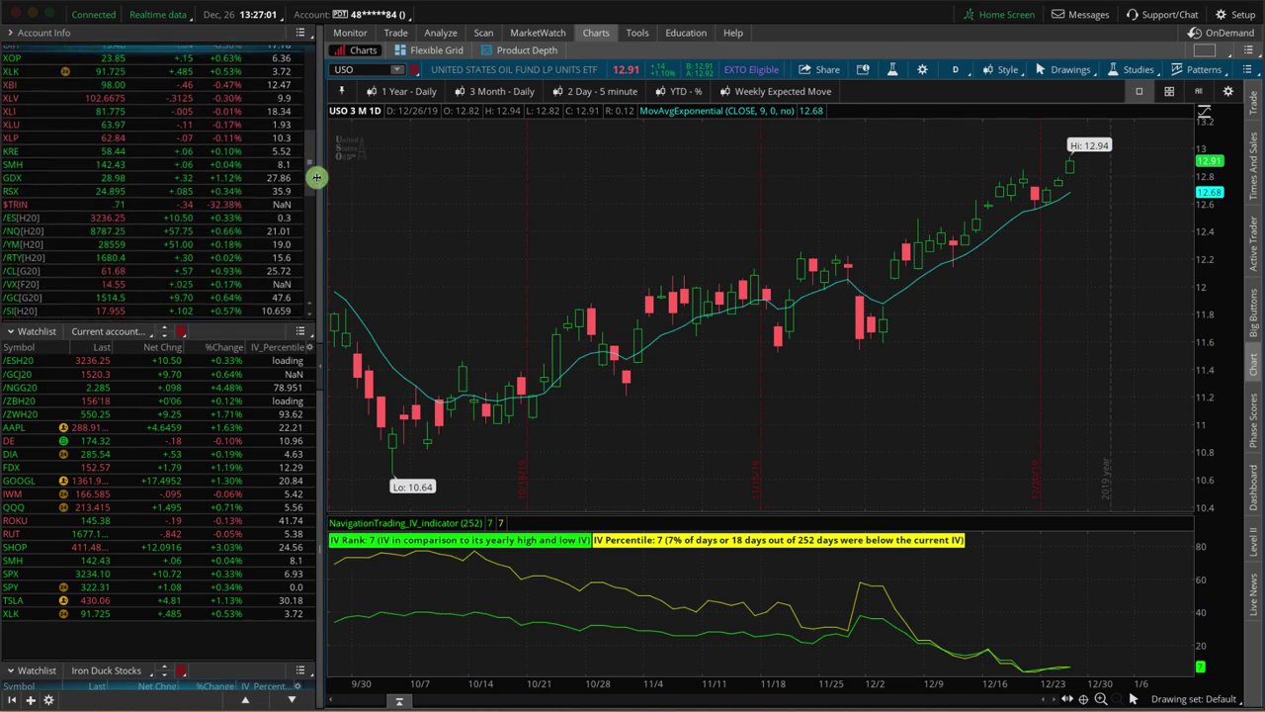
{"action": "left_click", "coordinate": [159, 256]}
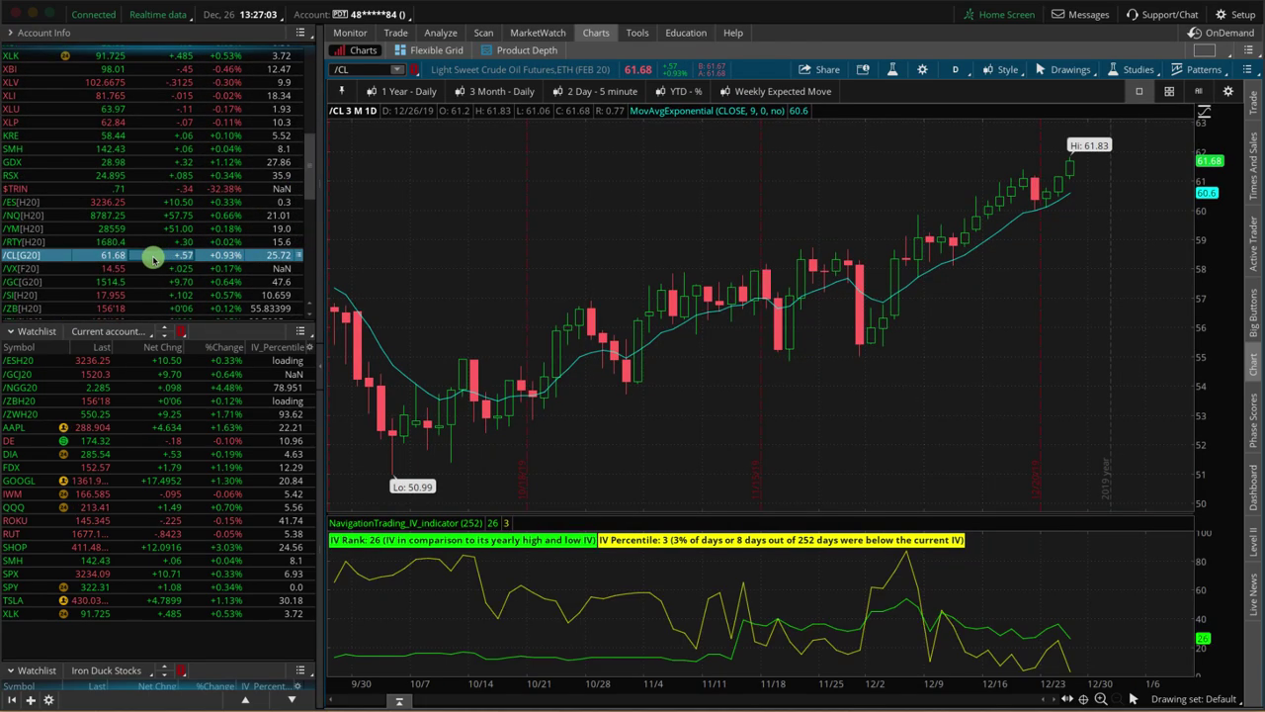
Show the /CL option chain and compare days to expiration for the FEB 20 /CLG20 and JAN 20 /CLH20 (Wk3) series
{"action": "left_click", "coordinate": [391, 33]}
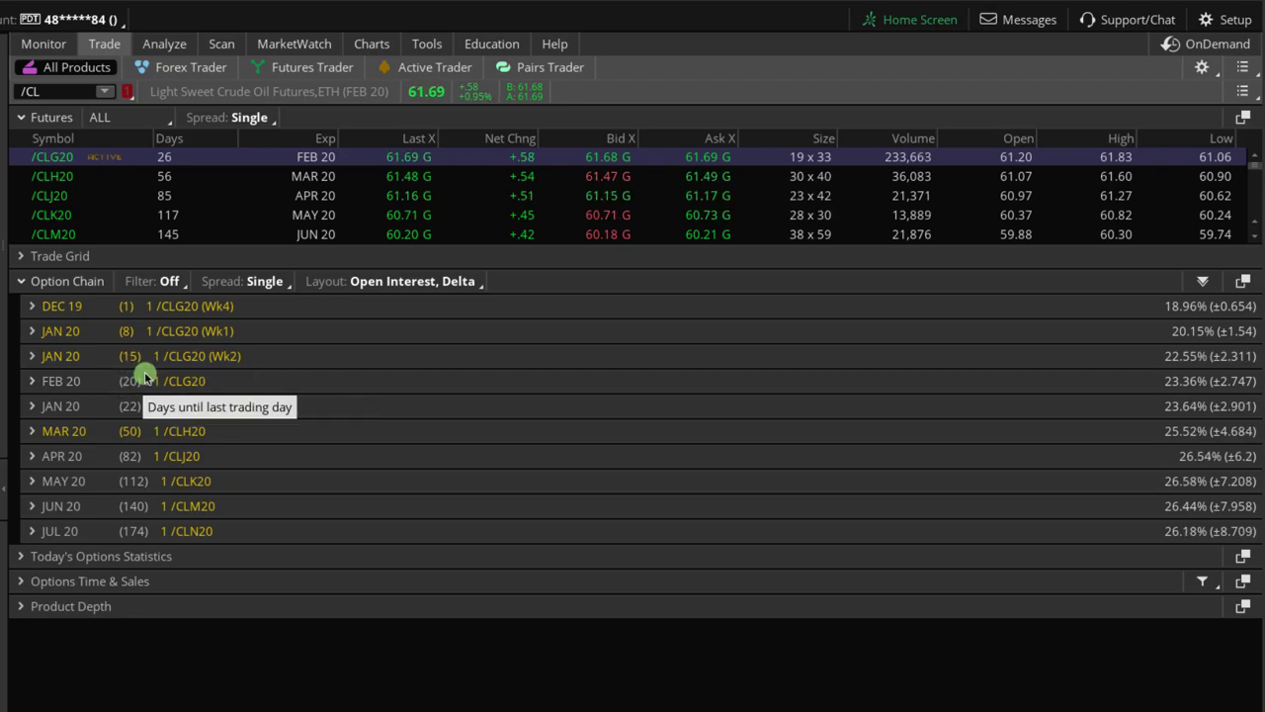
{"action": "mouse_move", "coordinate": [146, 373]}
{"action": "left_mouse_down"}
{"action": "mouse_move", "coordinate": [30, 376]}
{"action": "mouse_move", "coordinate": [56, 396]}
{"action": "mouse_move", "coordinate": [161, 395]}
{"action": "mouse_move", "coordinate": [149, 370]}
{"action": "left_mouse_up"}
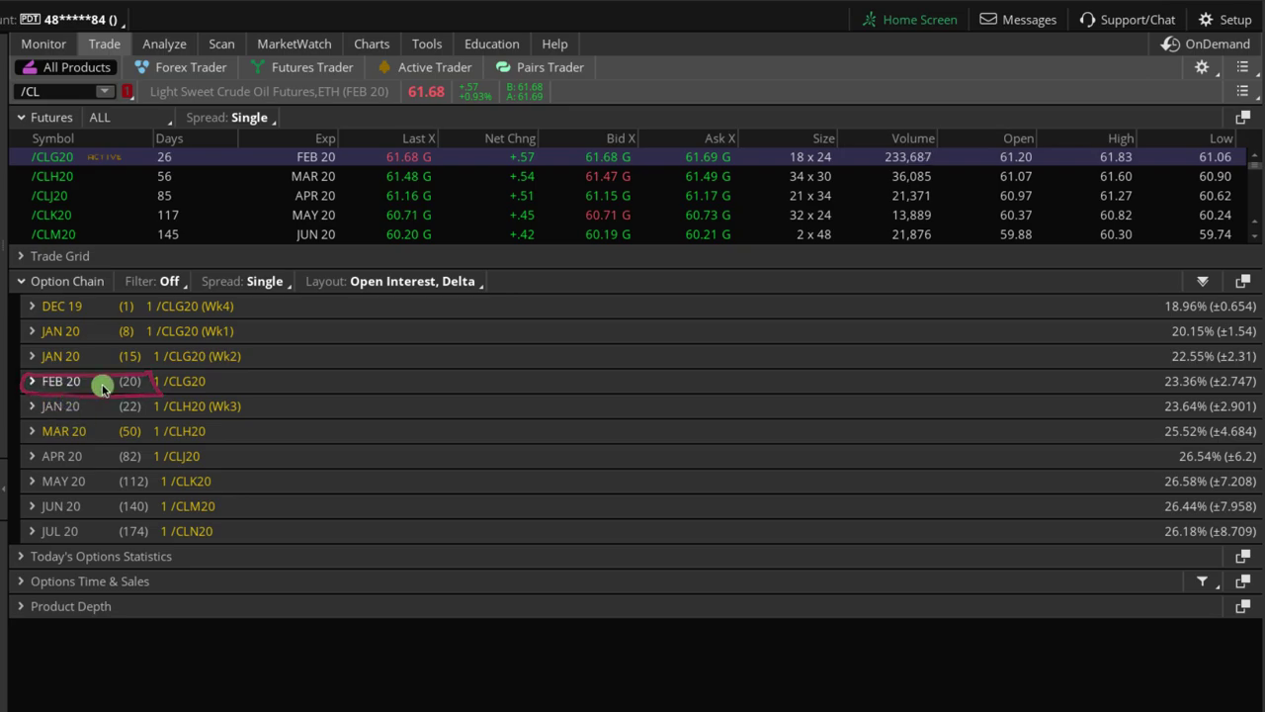
{"action": "mouse_move", "coordinate": [142, 381]}
{"action": "left_mouse_down"}
{"action": "mouse_move", "coordinate": [113, 381]}
{"action": "mouse_move", "coordinate": [146, 372]}
{"action": "left_mouse_up"}
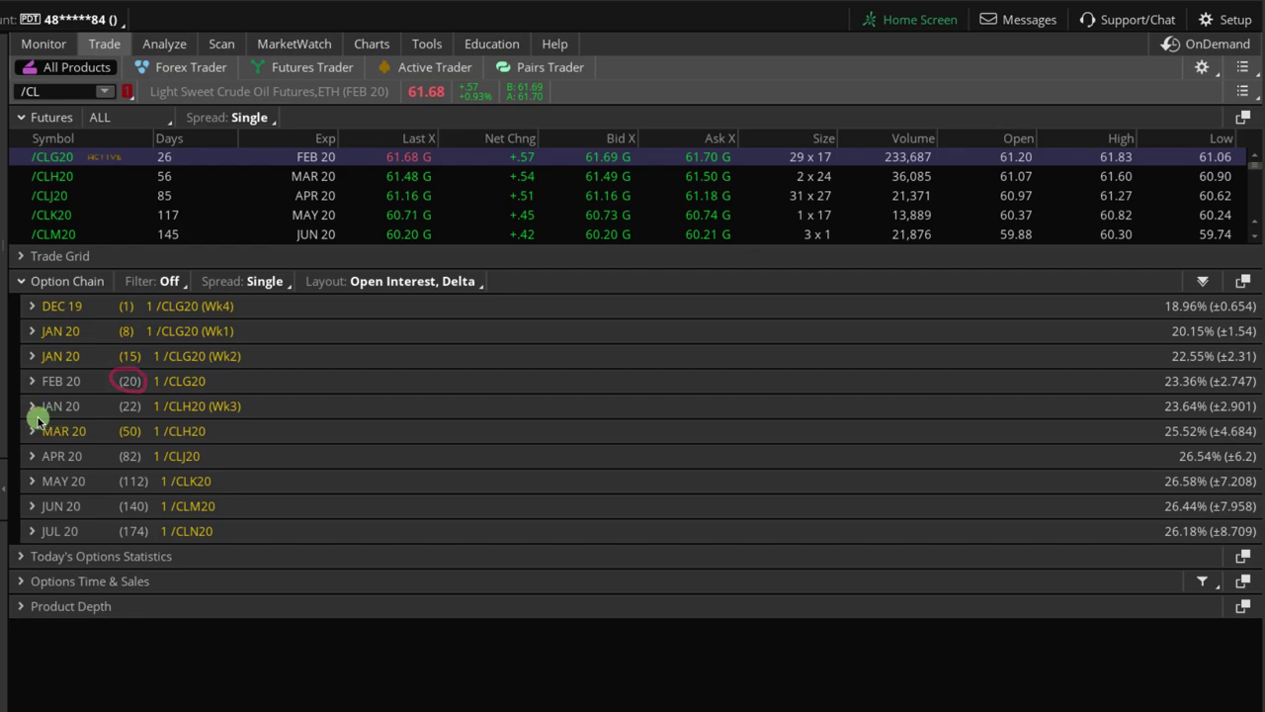
{"action": "left_click_drag", "start_coordinate": [37, 419], "coordinate": [77, 419]}
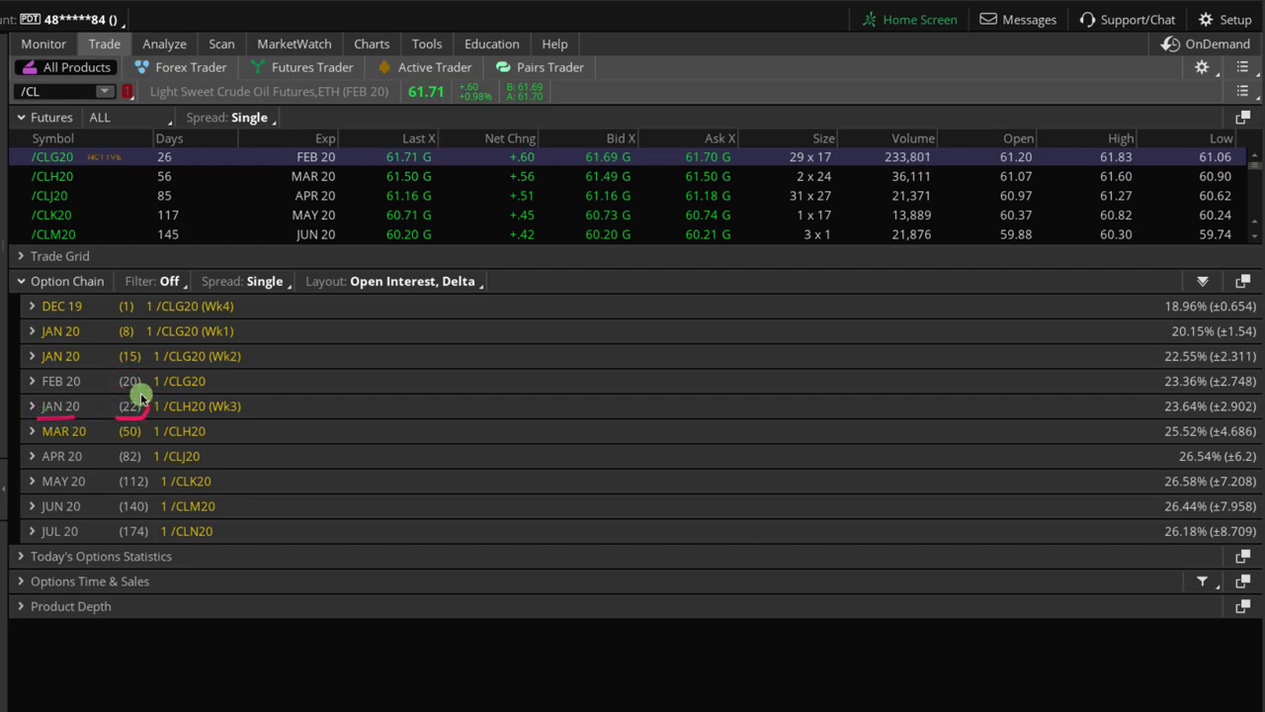
{"action": "left_click_drag", "start_coordinate": [141, 396], "coordinate": [144, 422]}
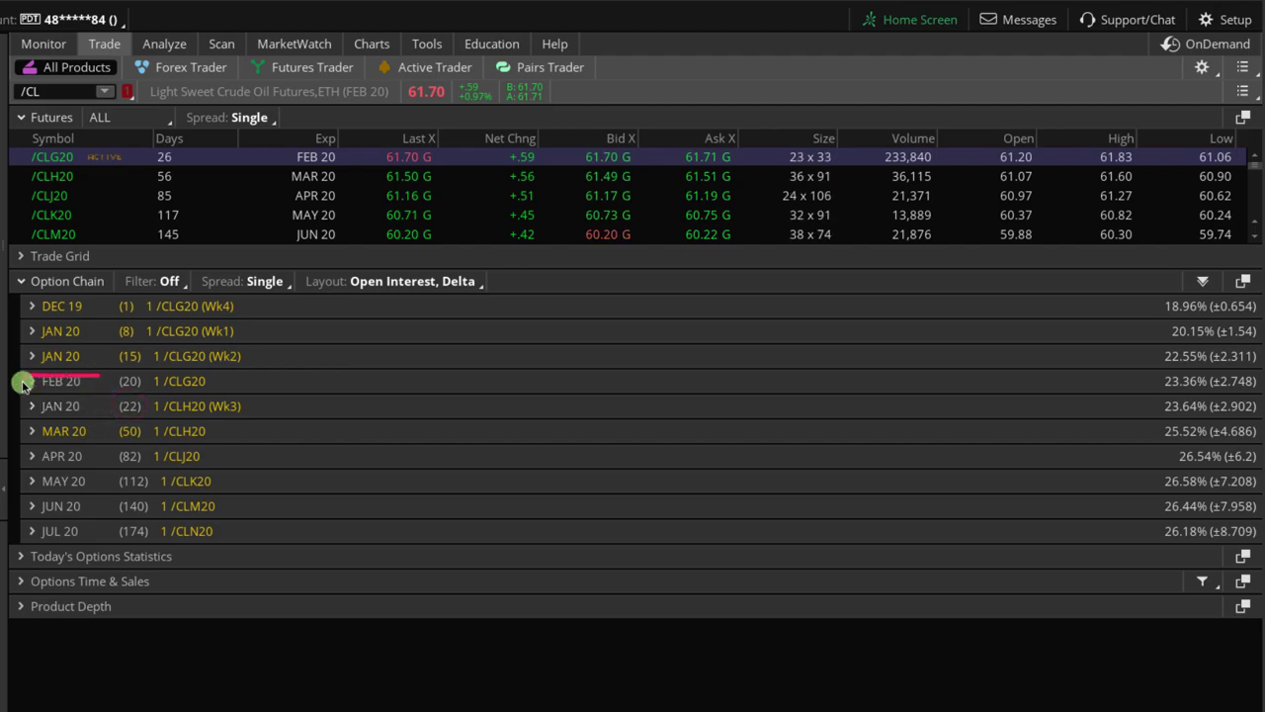
{"action": "mouse_move", "coordinate": [126, 400]}
{"action": "left_mouse_down"}
{"action": "mouse_move", "coordinate": [132, 375]}
{"action": "mouse_move", "coordinate": [71, 378]}
{"action": "left_mouse_up"}
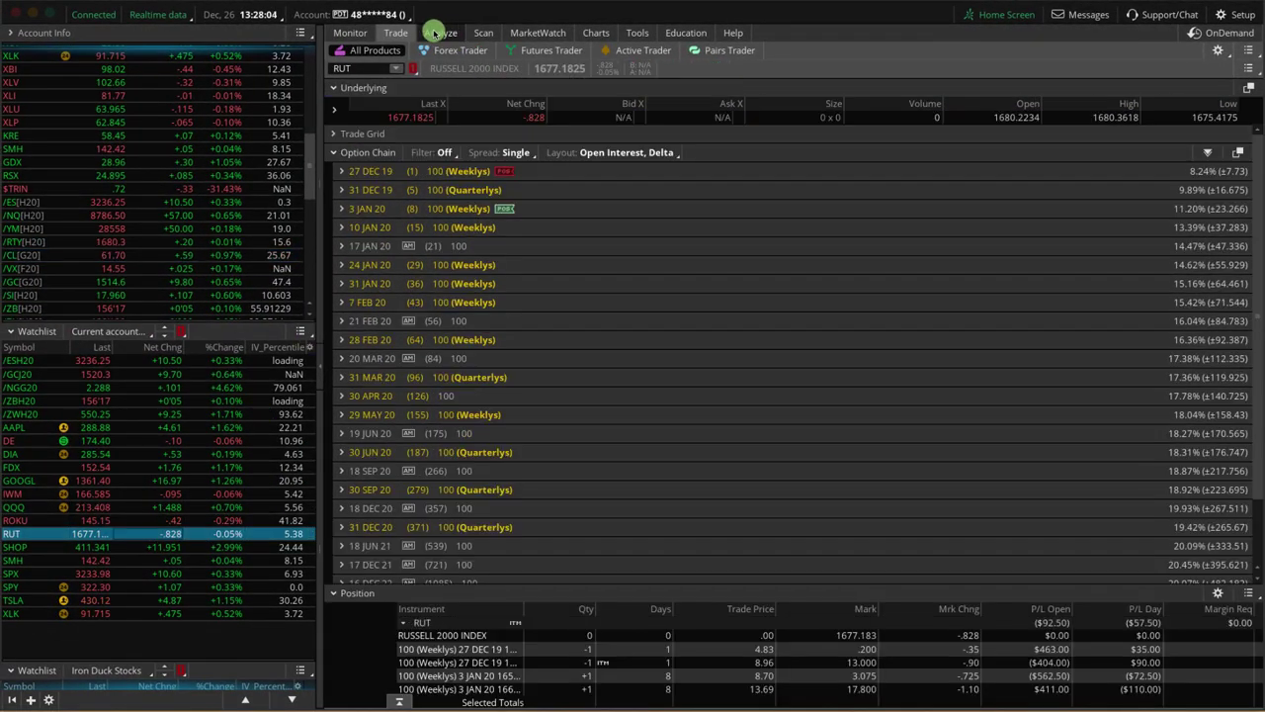
Review the RUT position's risk profile and examine the recent price trend on its daily chart
{"action": "left_click", "coordinate": [441, 34]}
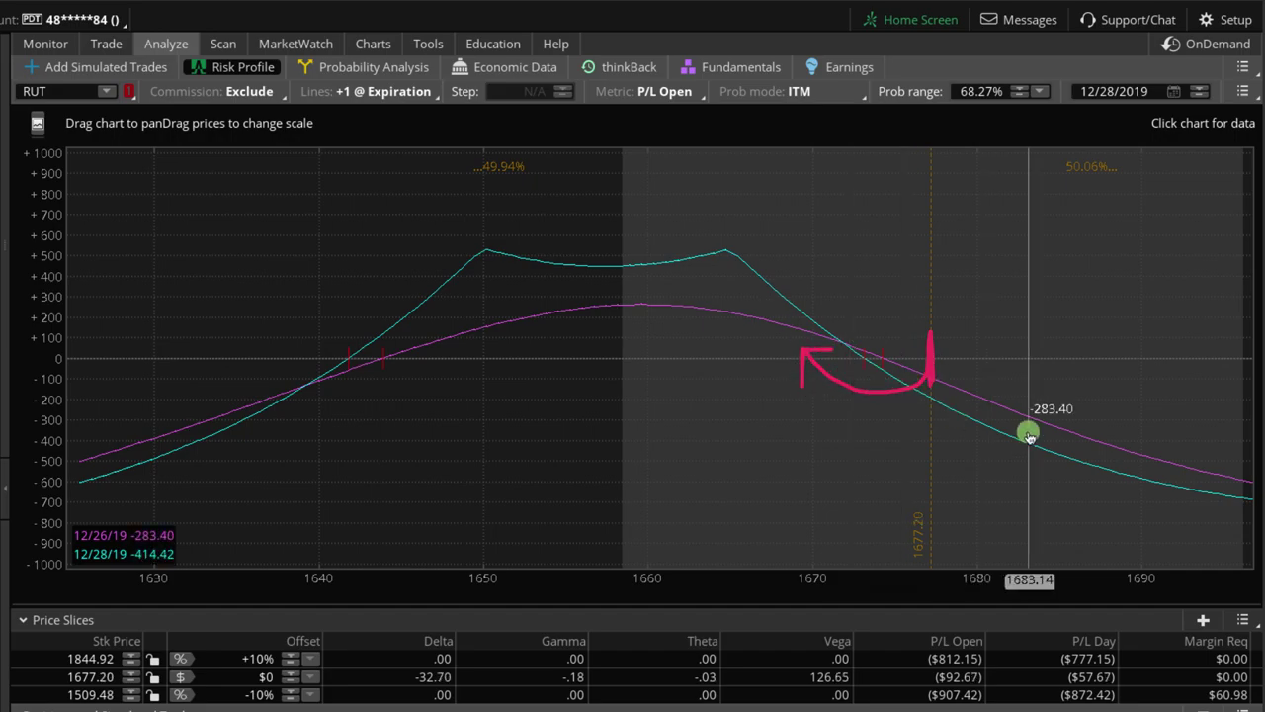
{"action": "left_click", "coordinate": [372, 43]}
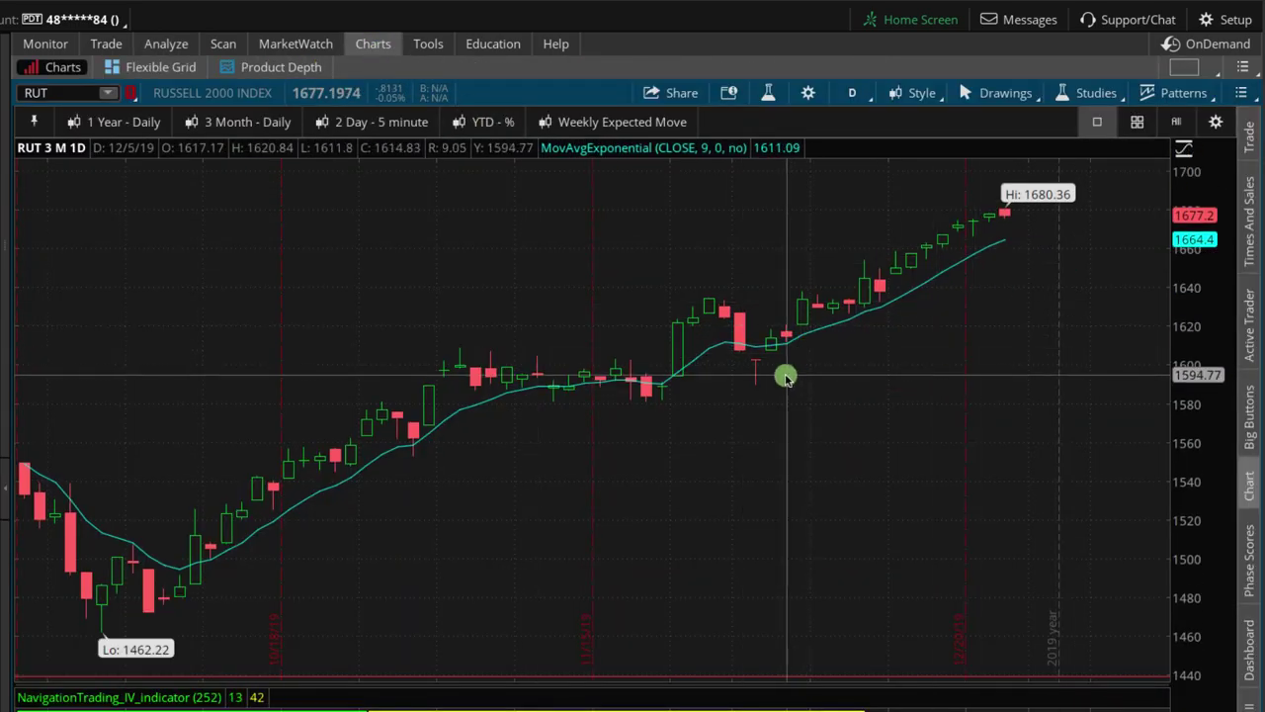
{"action": "left_click_drag", "start_coordinate": [909, 321], "coordinate": [994, 248]}
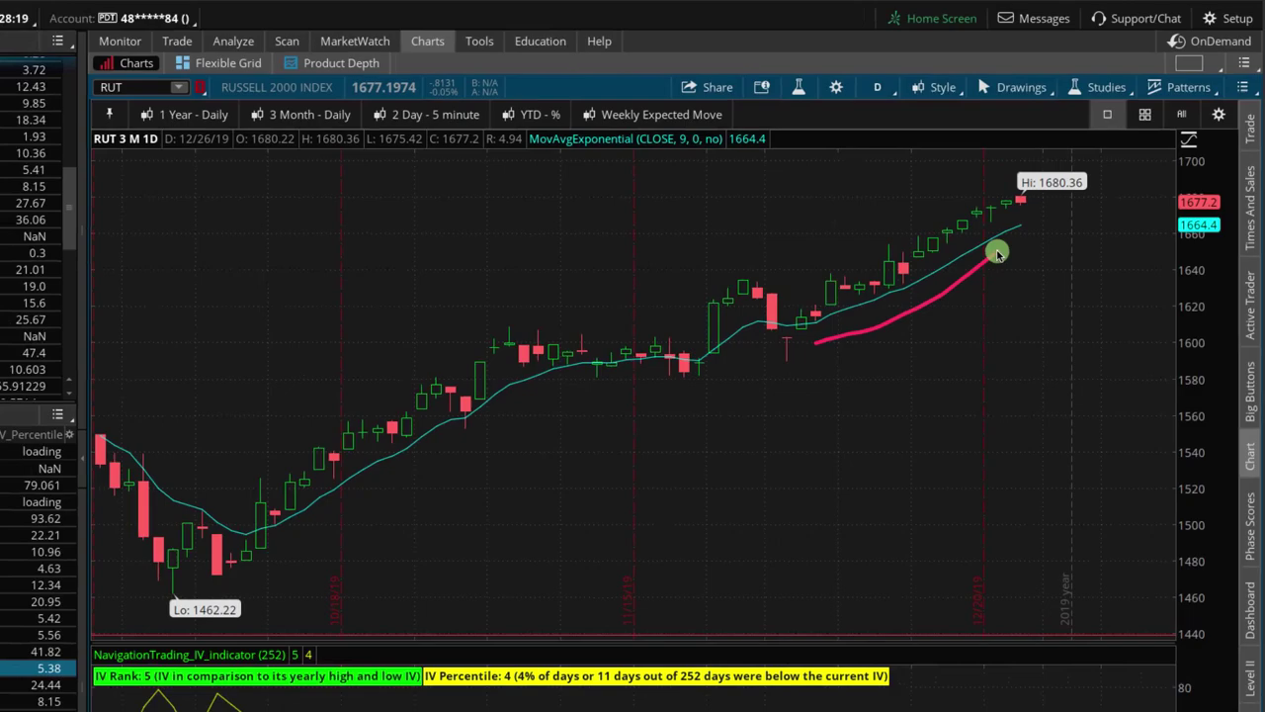
{"action": "left_click", "coordinate": [262, 534]}
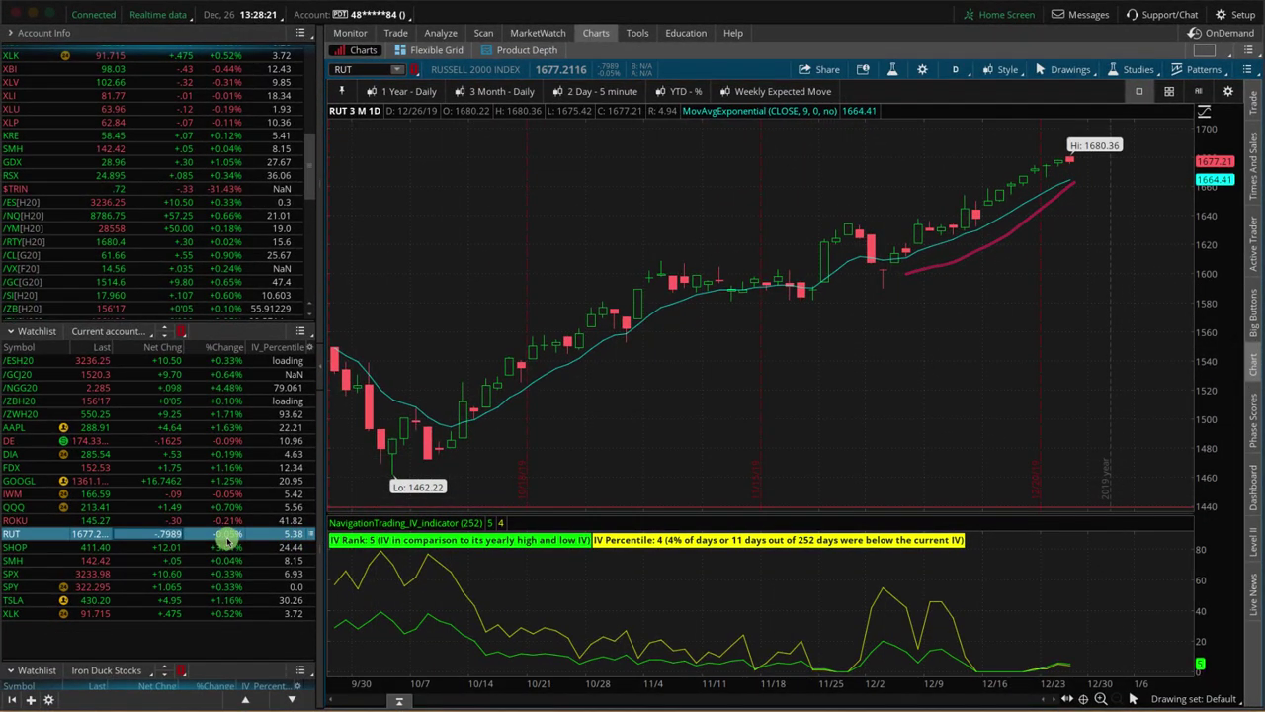
{"action": "left_click", "coordinate": [910, 269]}
{"action": "key", "text": "Delete"}
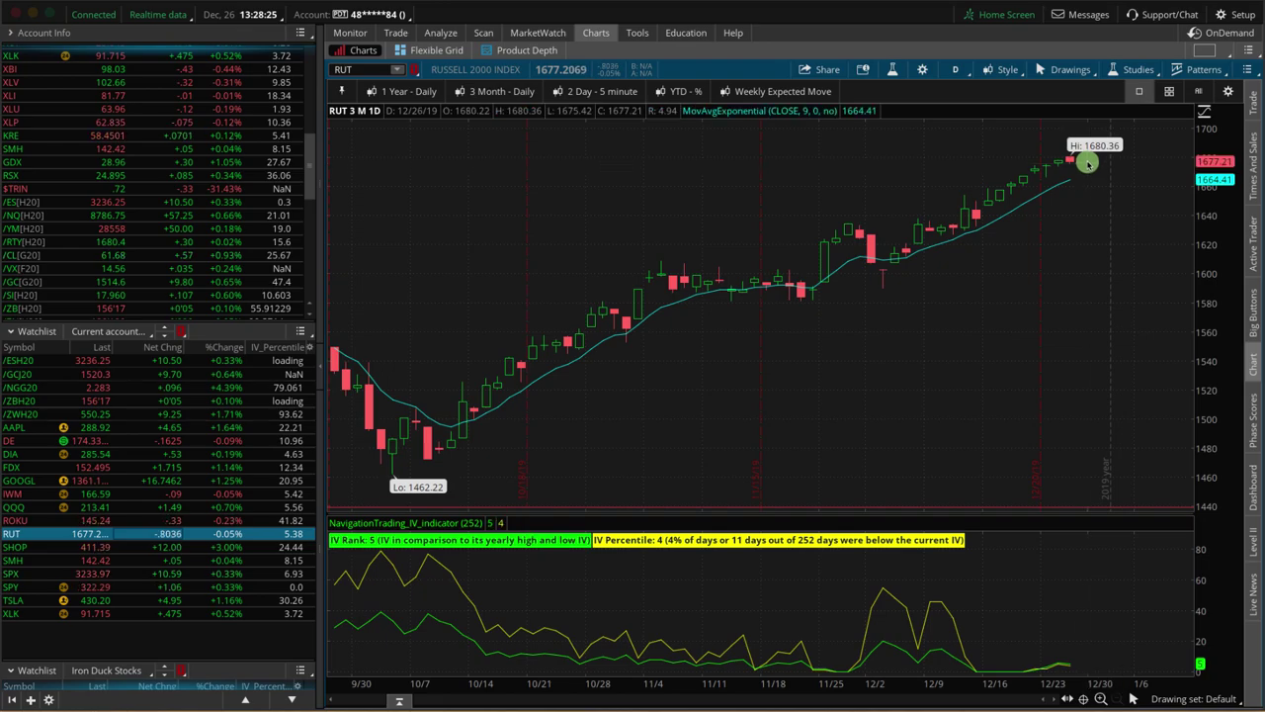
{"action": "left_click_drag", "start_coordinate": [1056, 185], "coordinate": [1053, 166]}
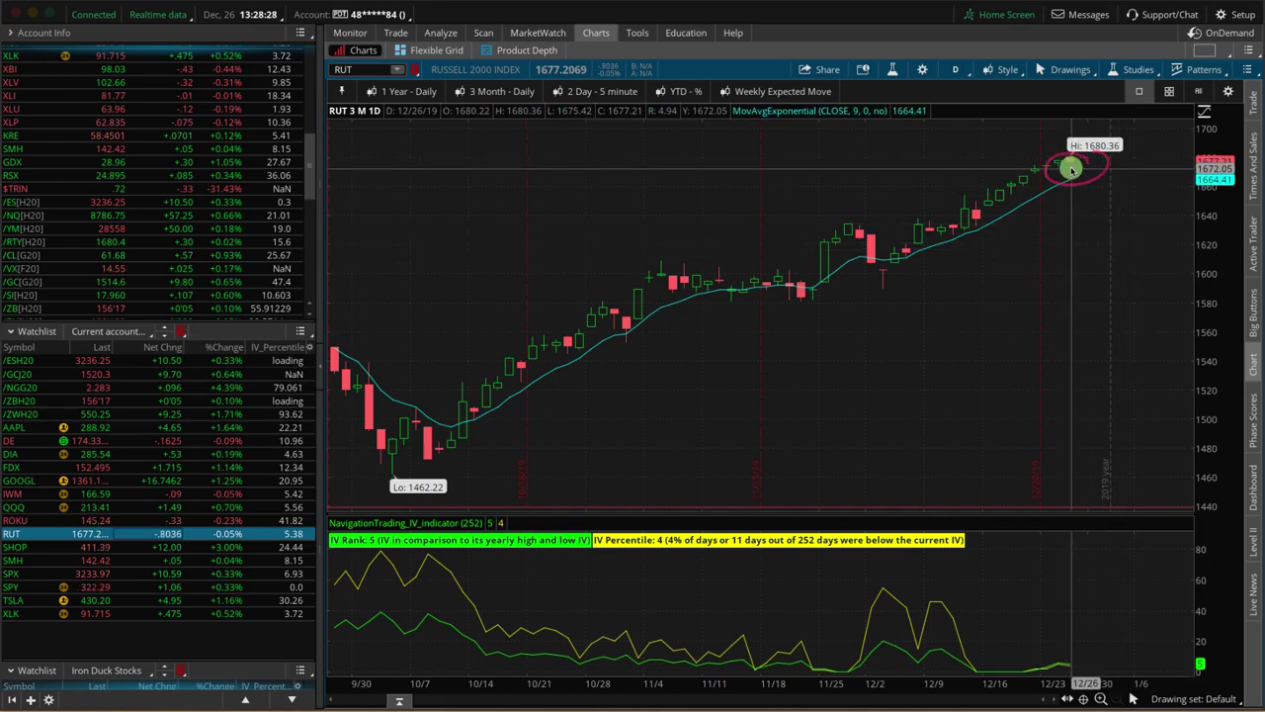